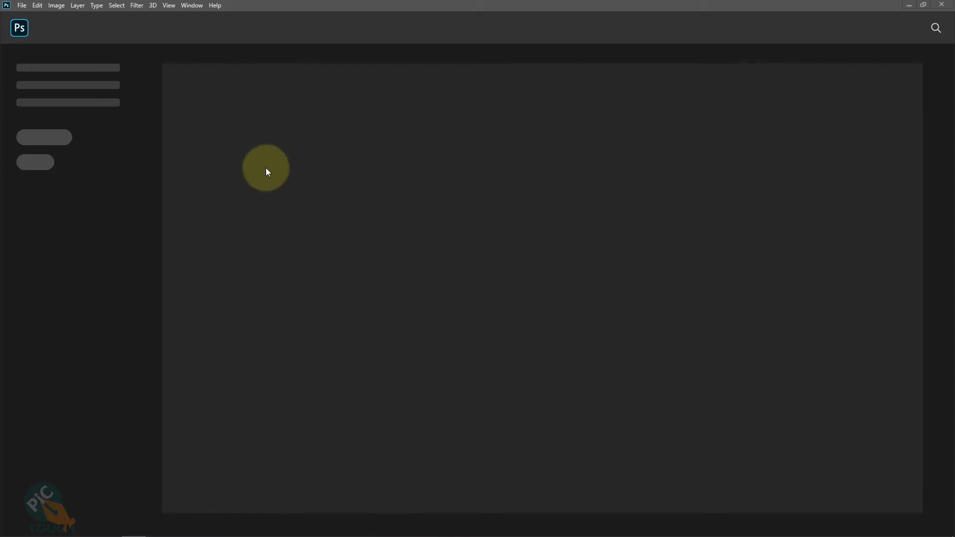
Create a new 1000 x 1000 pixel document at 300 pixels/inch in RGB Color with white background contents.
left_click(21, 5)
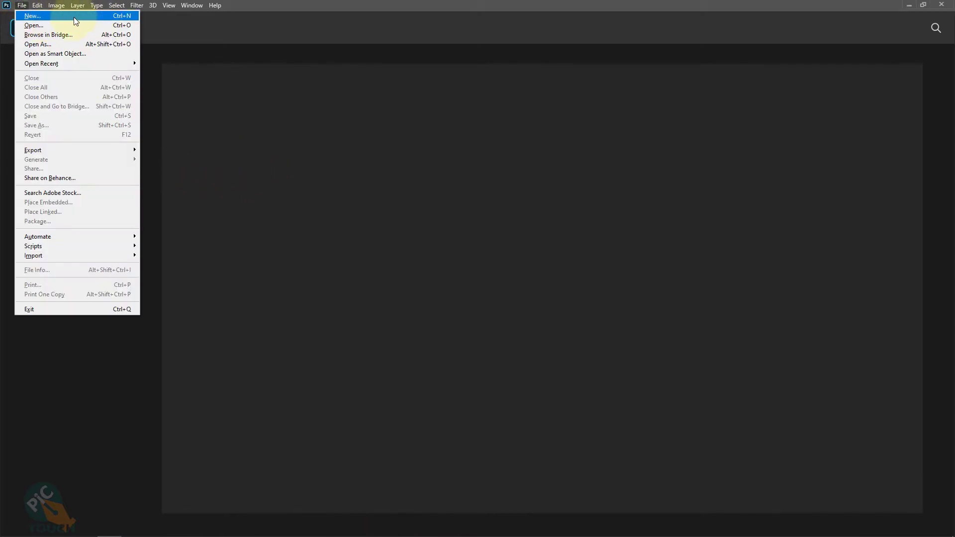
left_click(90, 16)
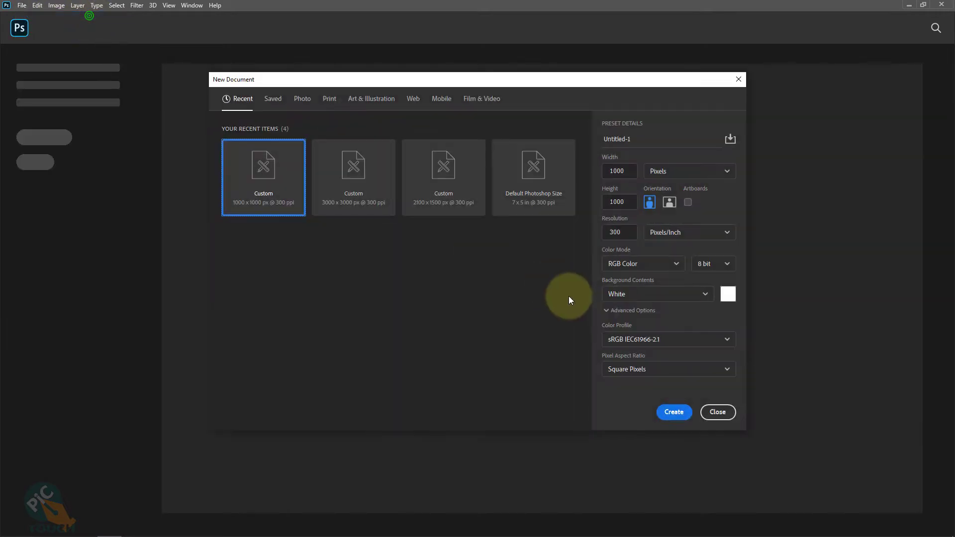
left_click_drag(556, 84, 554, 95)
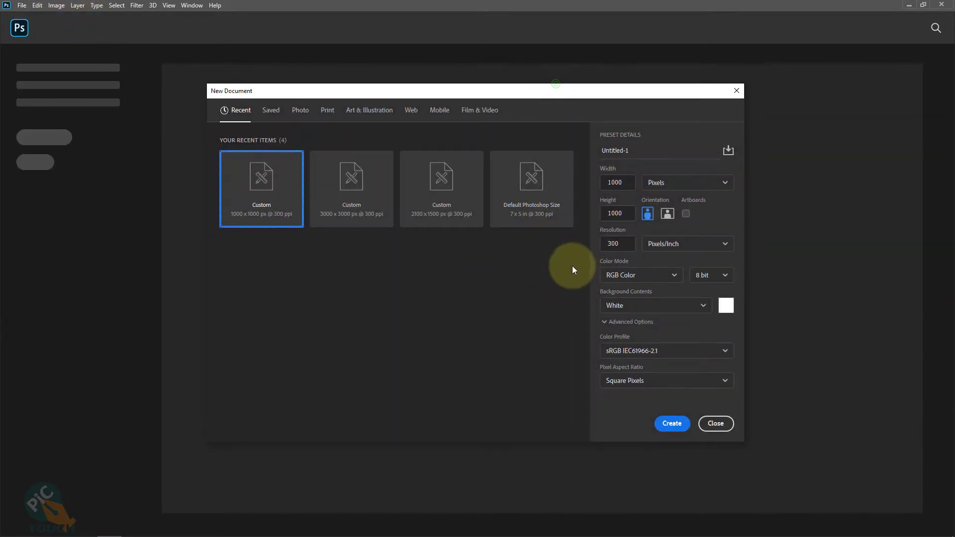
left_click(627, 184)
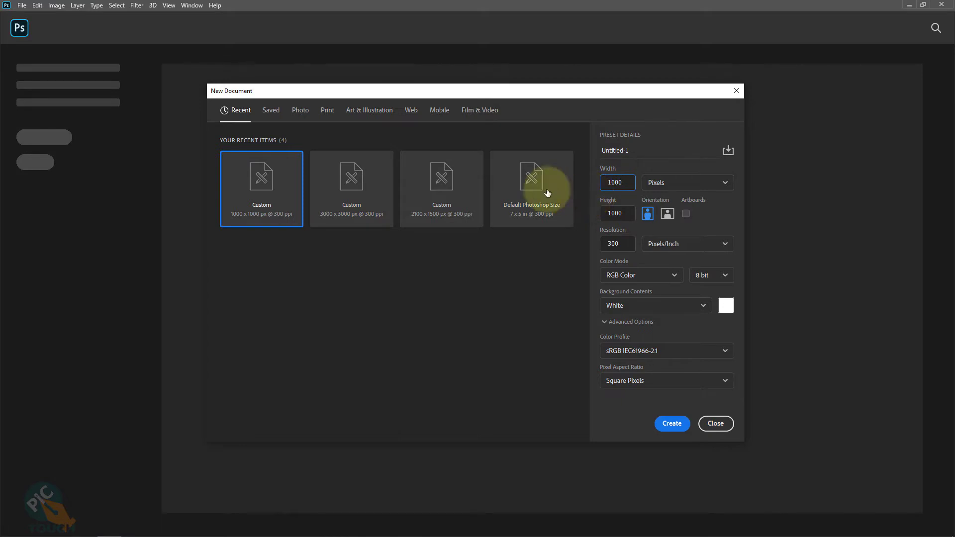
left_click(623, 212)
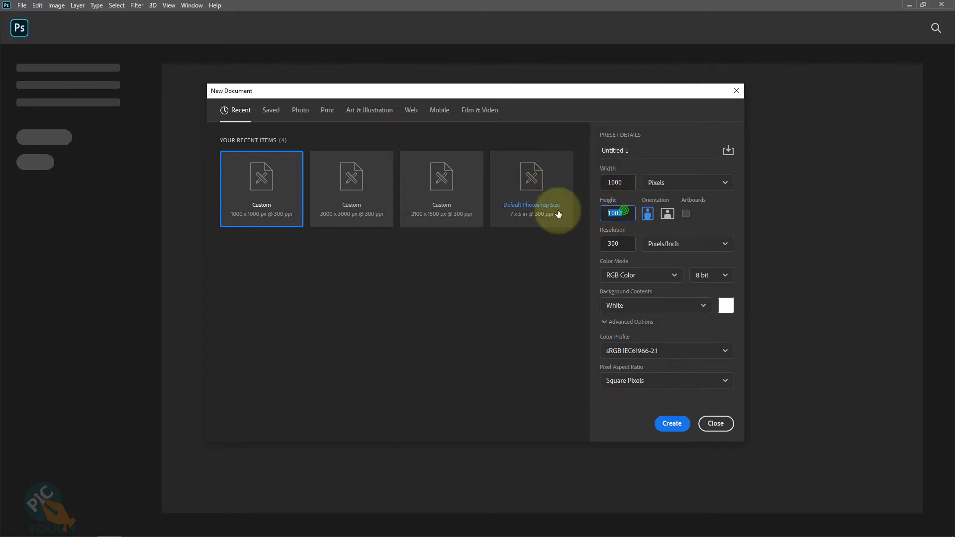
type("10")
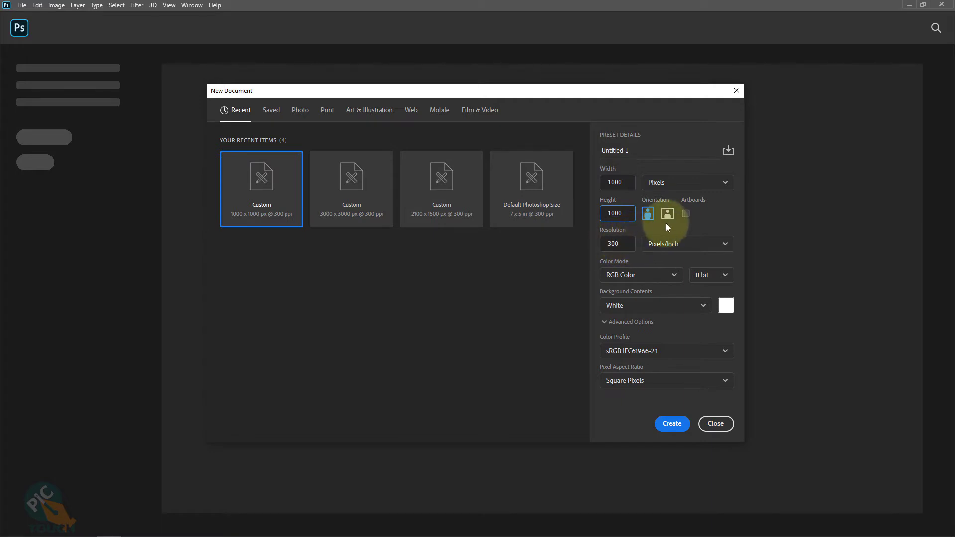
left_click(671, 424)
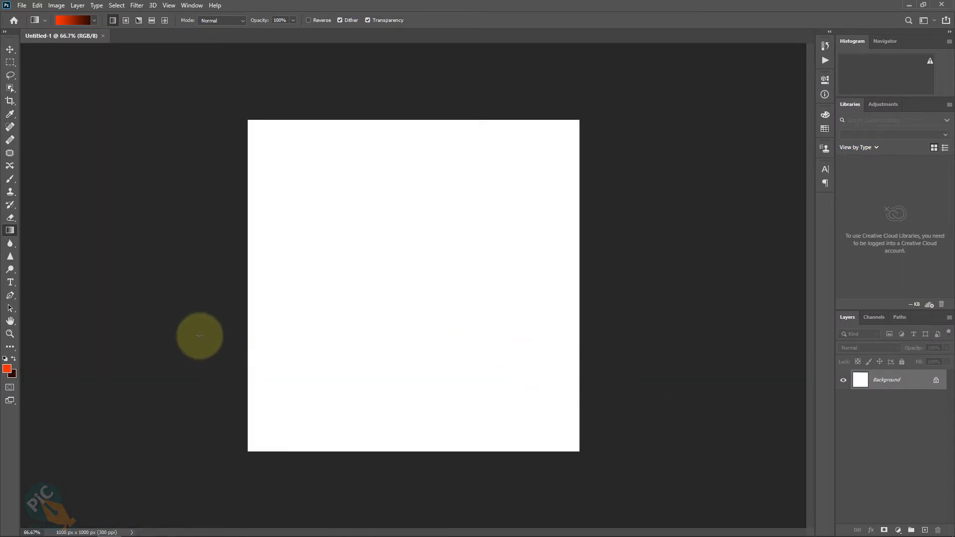
Reset the swatches to the default colors, and set the foreground color to orange-red ff3c00.
key("d")
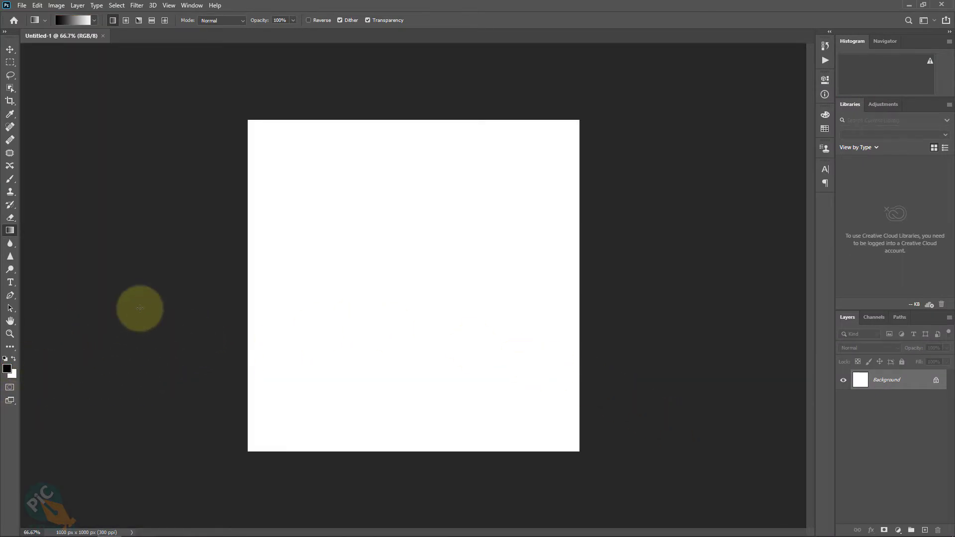
left_click(7, 369)
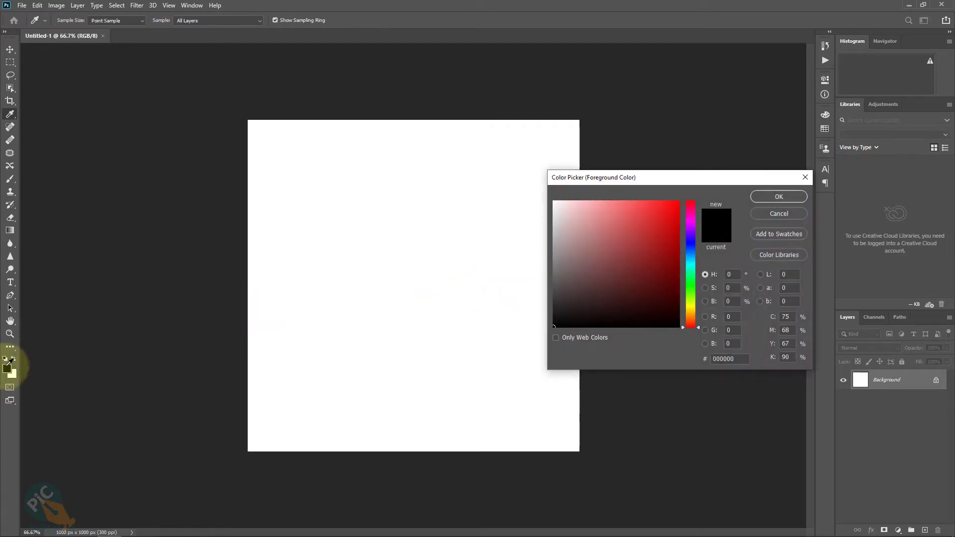
left_click_drag(709, 178, 617, 183)
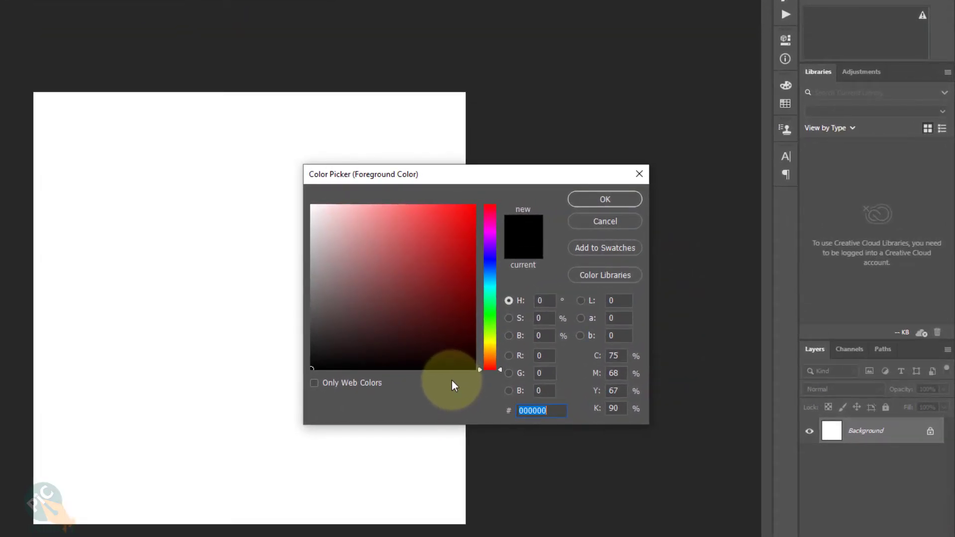
left_click_drag(411, 303, 488, 189)
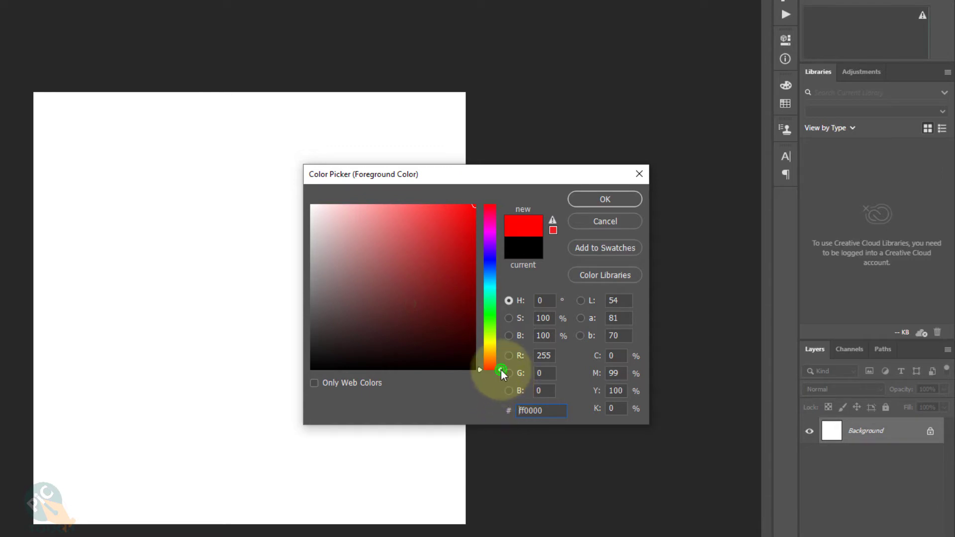
left_click_drag(502, 372, 502, 366)
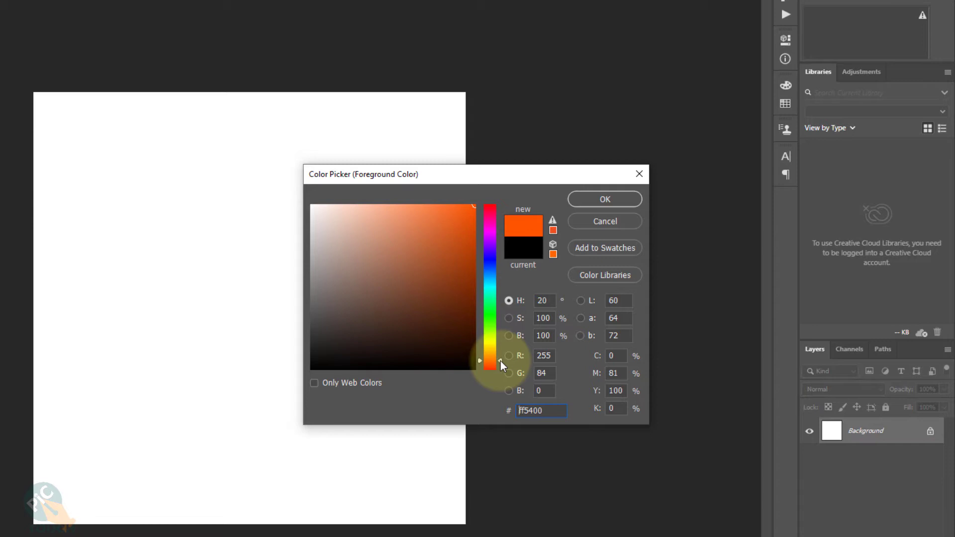
left_click_drag(501, 361, 500, 364)
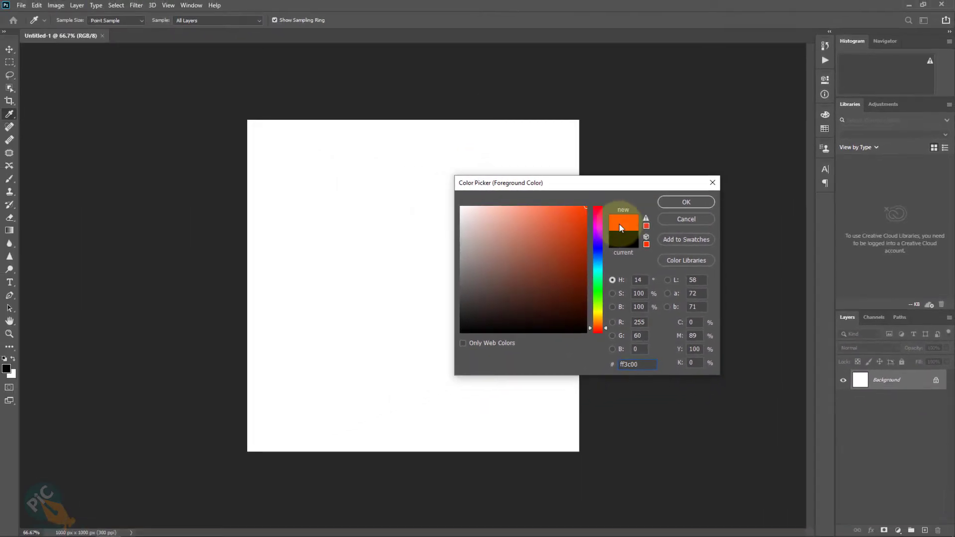
left_click(684, 203)
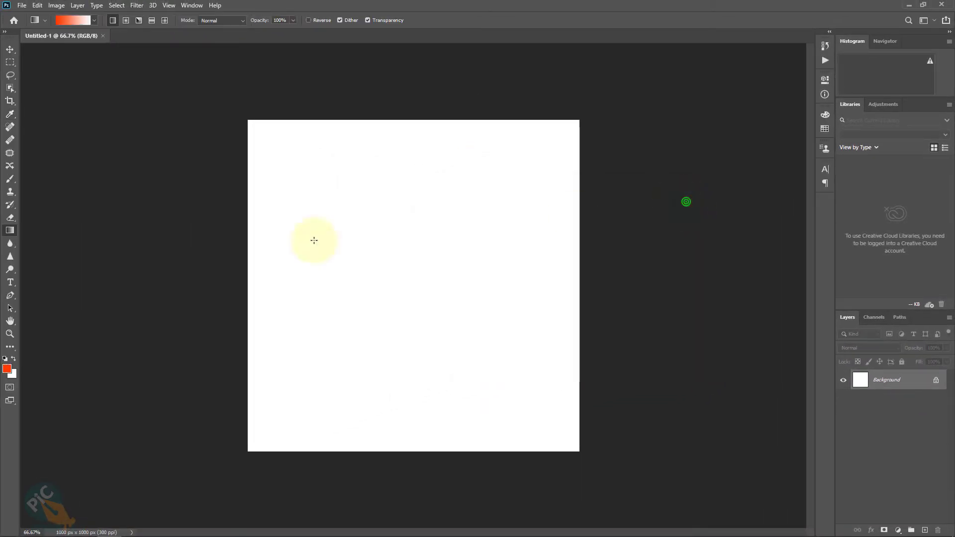
Set the background color to the very dark red 2a0400.
left_click(15, 374)
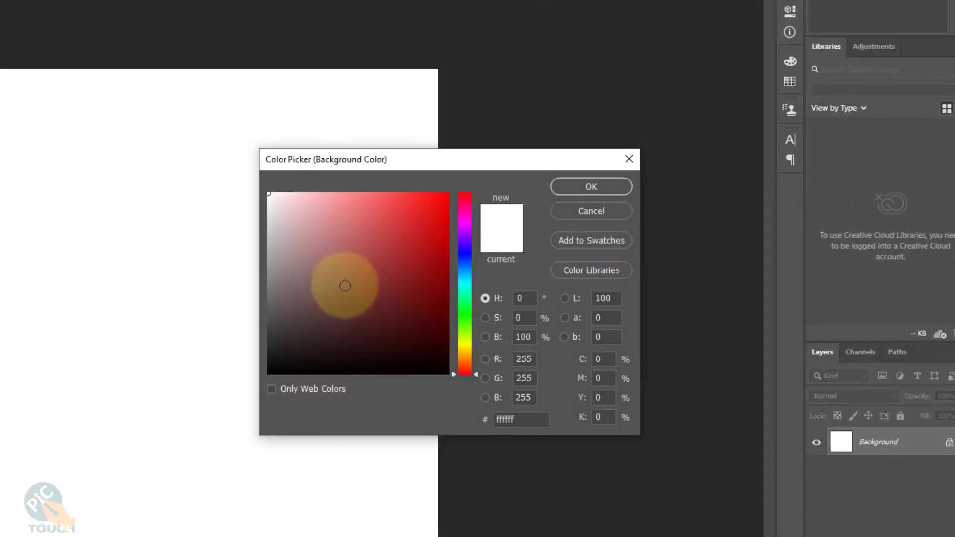
left_click_drag(385, 306, 448, 322)
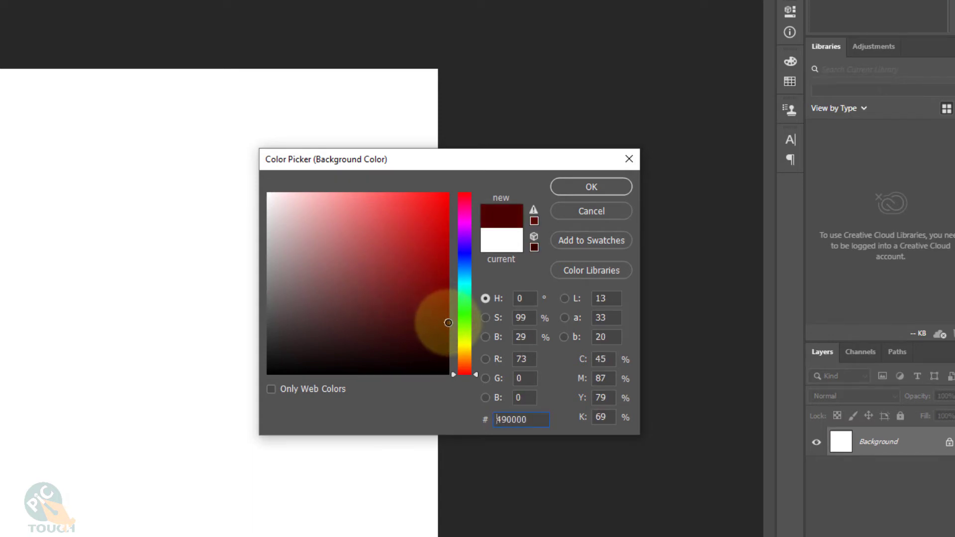
mouse_move(449, 322)
left_mouse_down()
mouse_move(438, 341)
mouse_move(435, 333)
mouse_move(458, 355)
mouse_move(461, 345)
left_mouse_up()
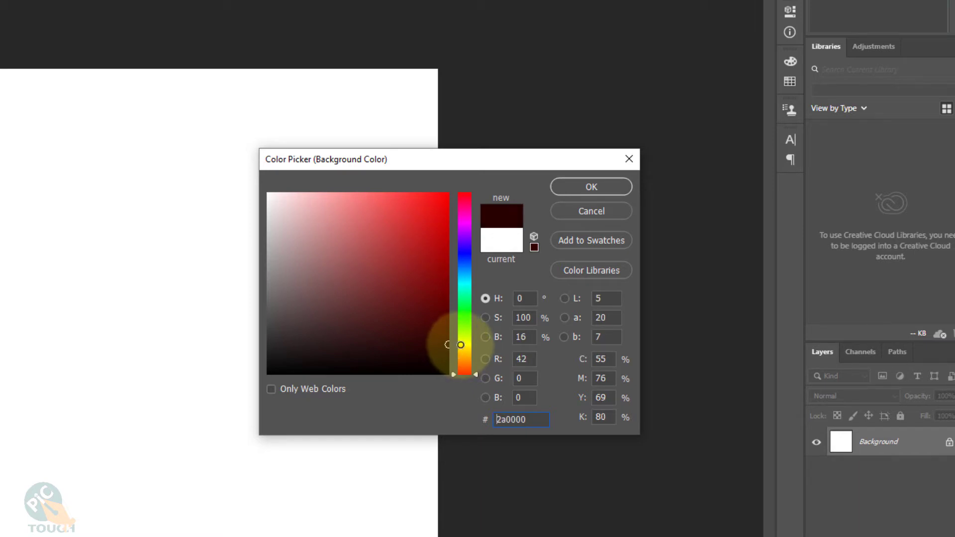
left_click(443, 336)
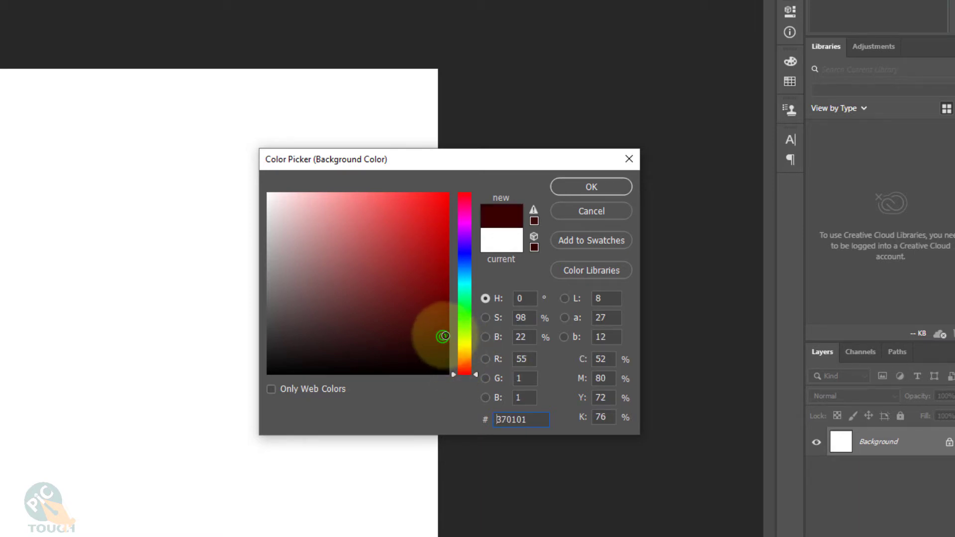
left_click_drag(445, 337, 450, 344)
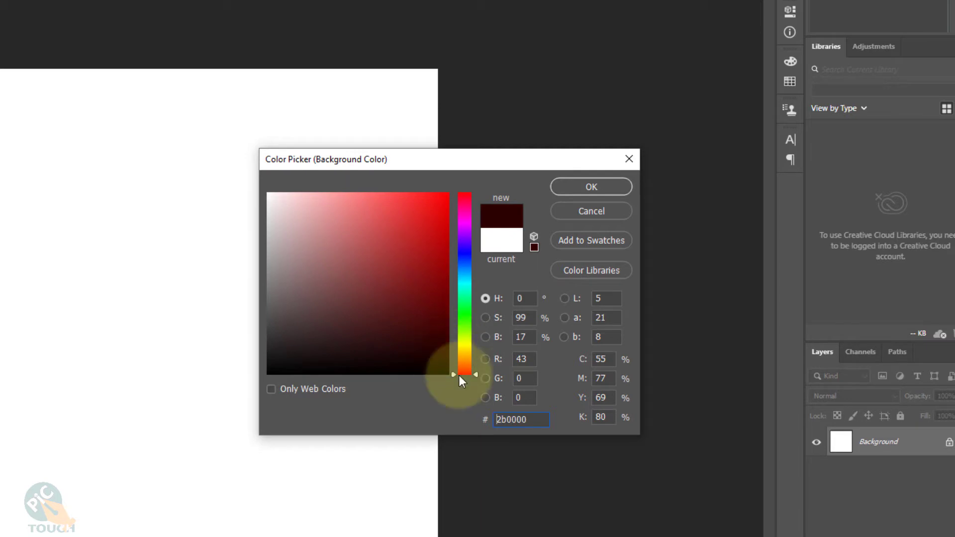
left_click_drag(460, 381, 461, 378)
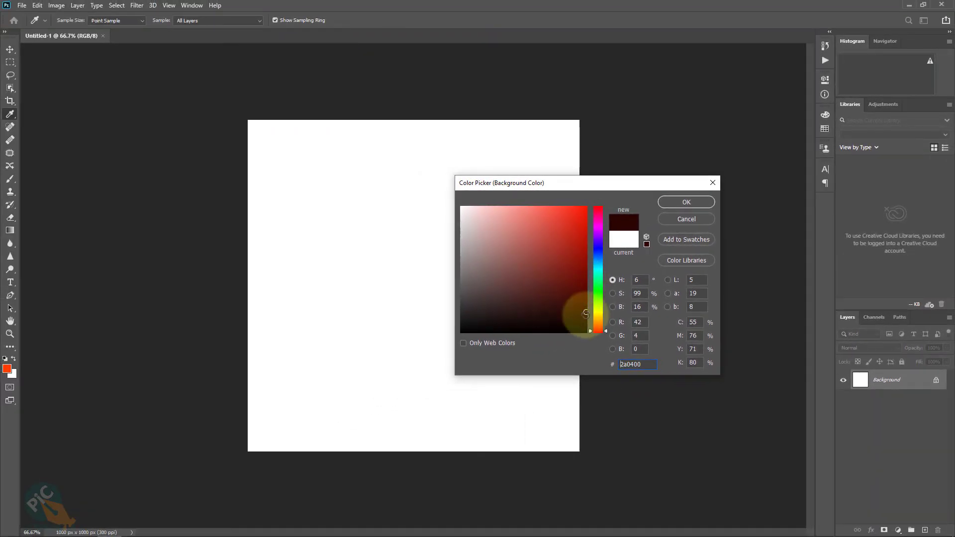
left_click(689, 202)
Fill the canvas with a vertical linear gradient from the top edge to the bottom edge, using the Basics foreground-to-background preset.
key("g")
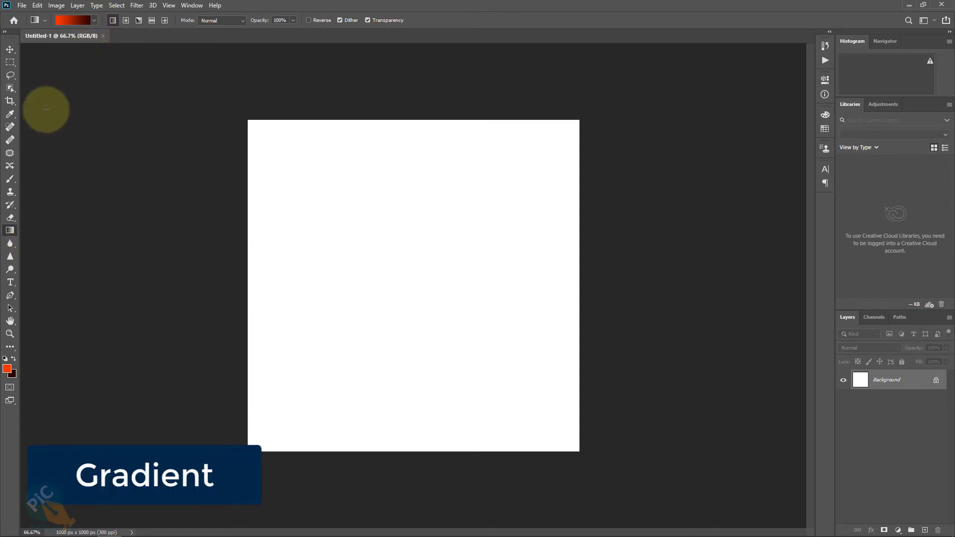
left_click(10, 231)
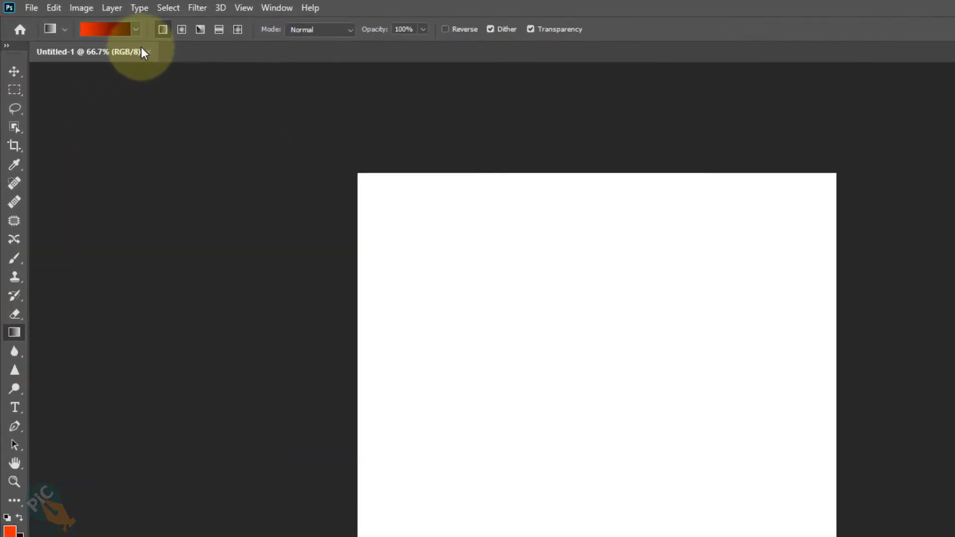
left_click(134, 29)
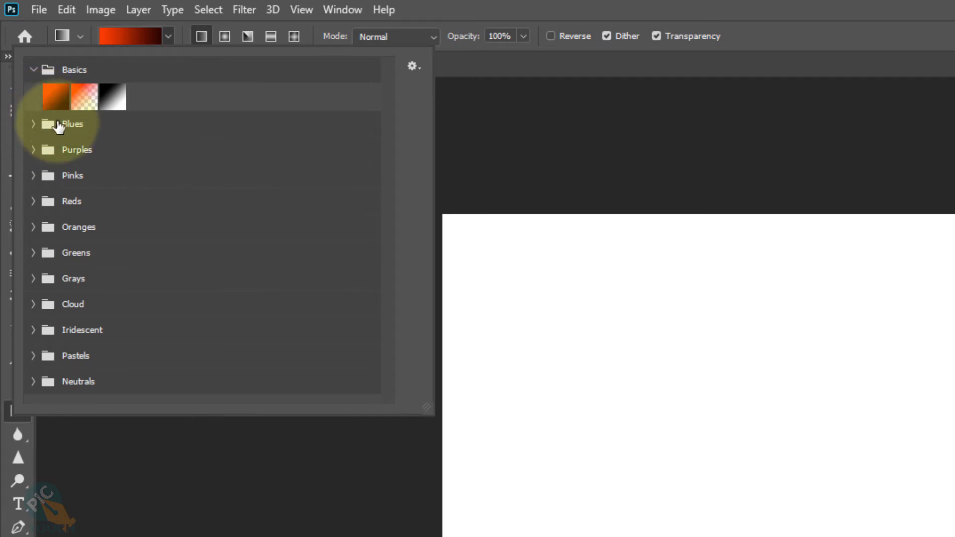
left_click(56, 97)
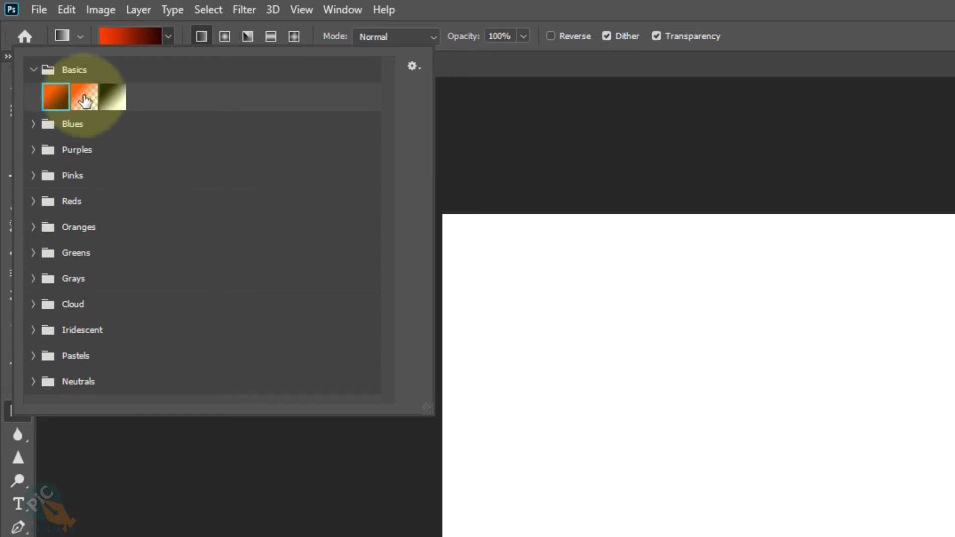
left_click(645, 8)
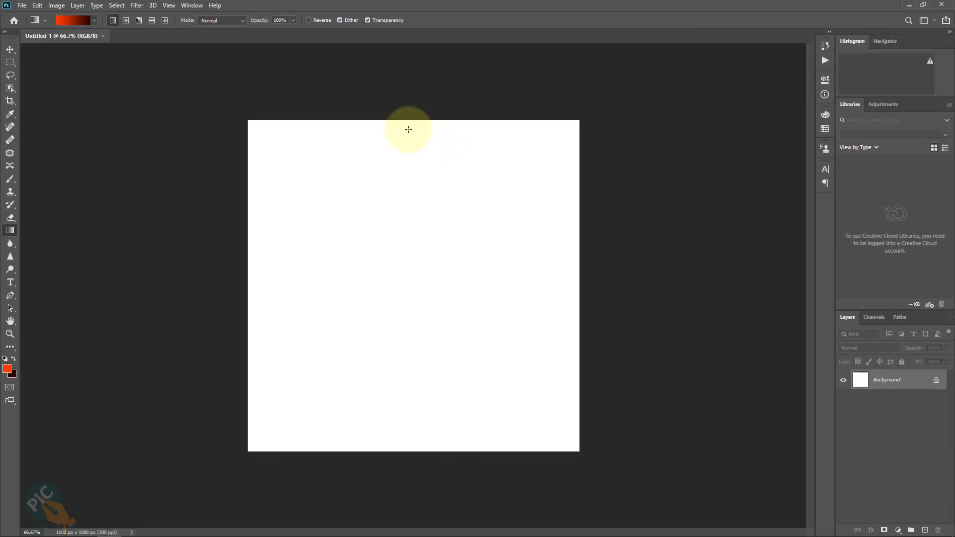
key("ctrl+plus")
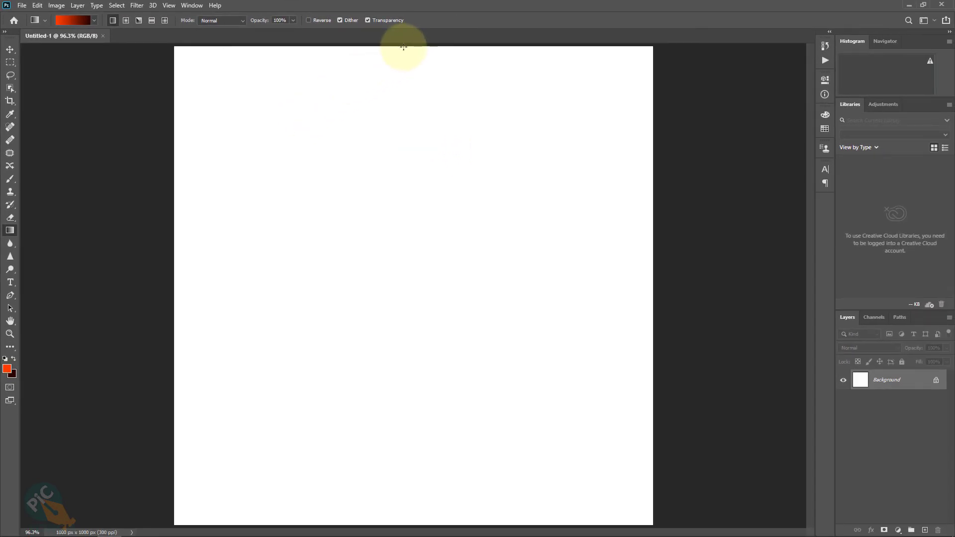
left_click_drag(403, 47, 403, 527)
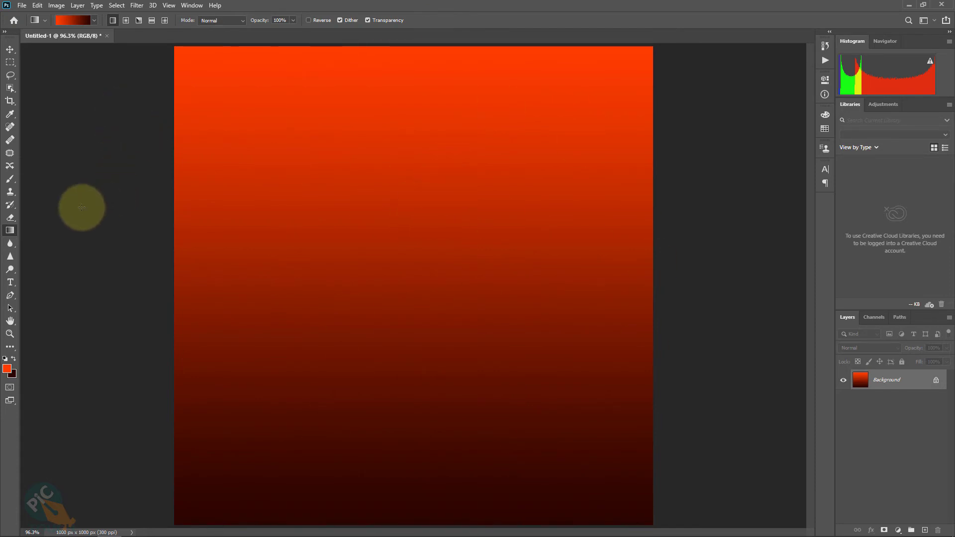
Start the Wave distort filter on the gradient Background layer and set the number of generators to 71.
left_click(11, 49)
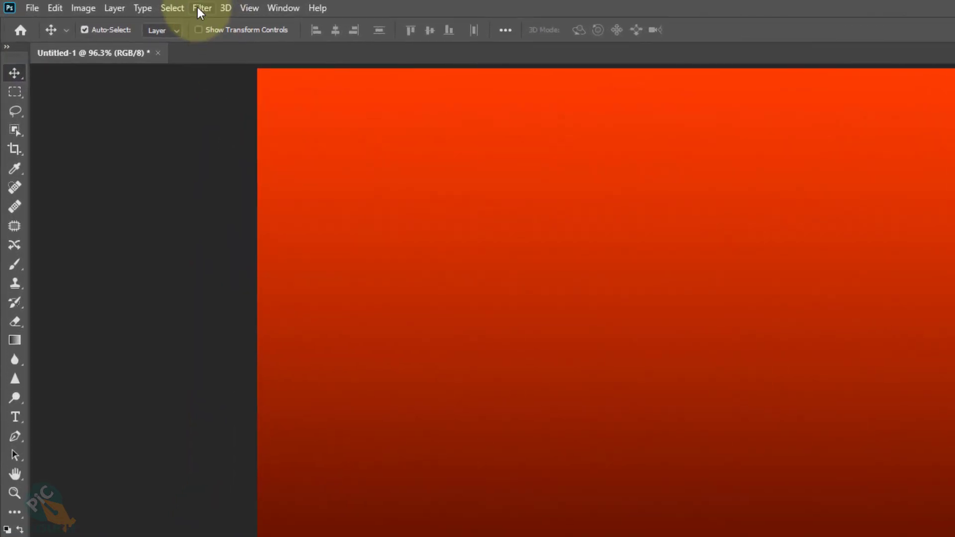
left_click(199, 8)
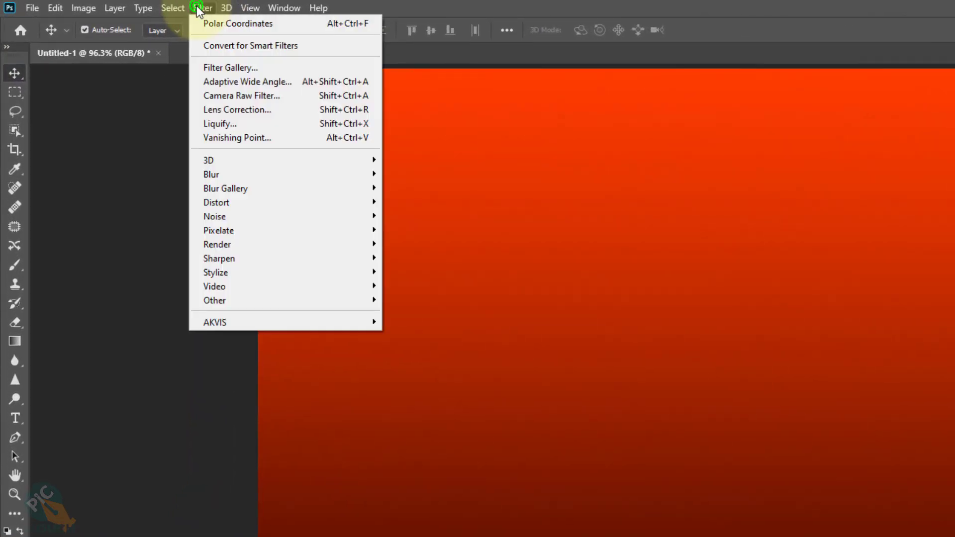
mouse_move(262, 202)
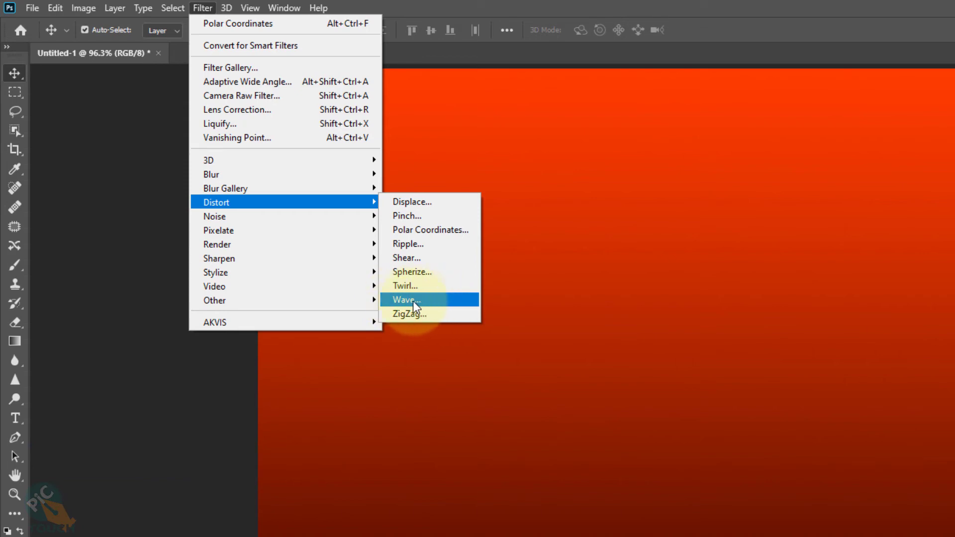
left_click(433, 300)
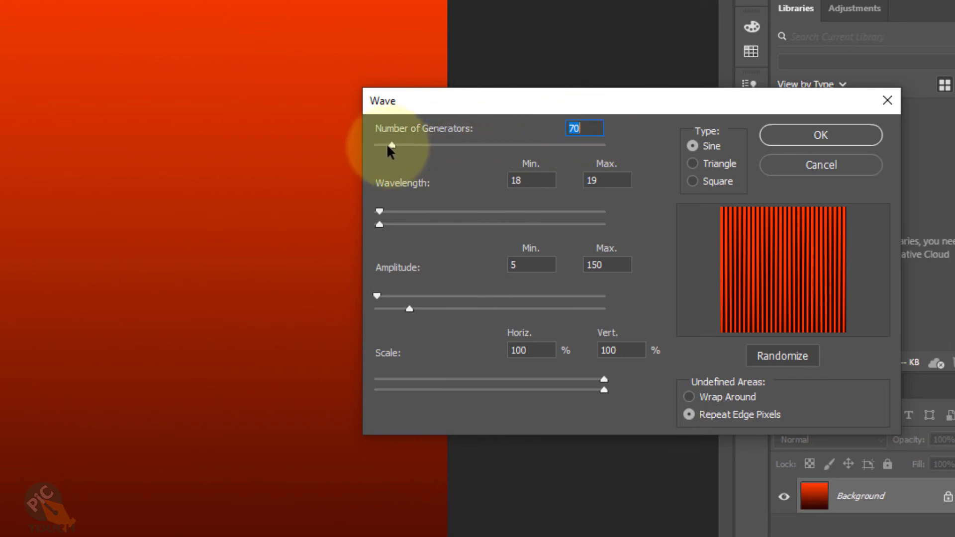
left_click_drag(393, 146, 394, 134)
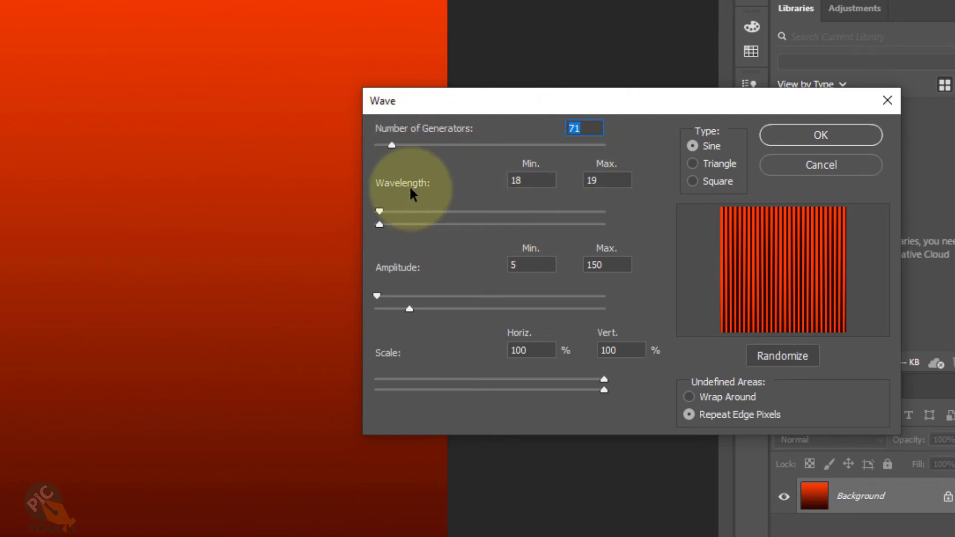
Set the Wave filter's wavelength to a minimum of 19 and a maximum of 20.
left_click(530, 184)
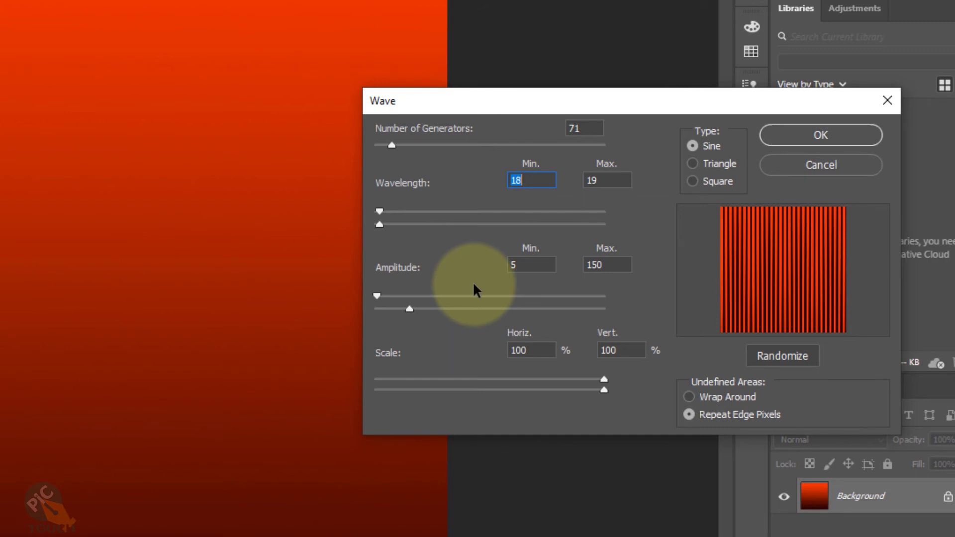
type("19")
key("Tab")
key("Up")
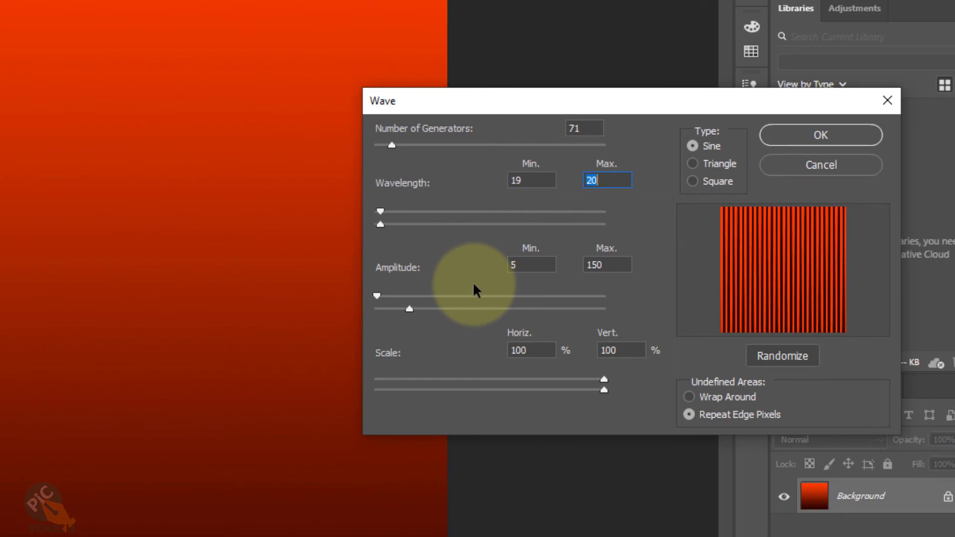
type("2")
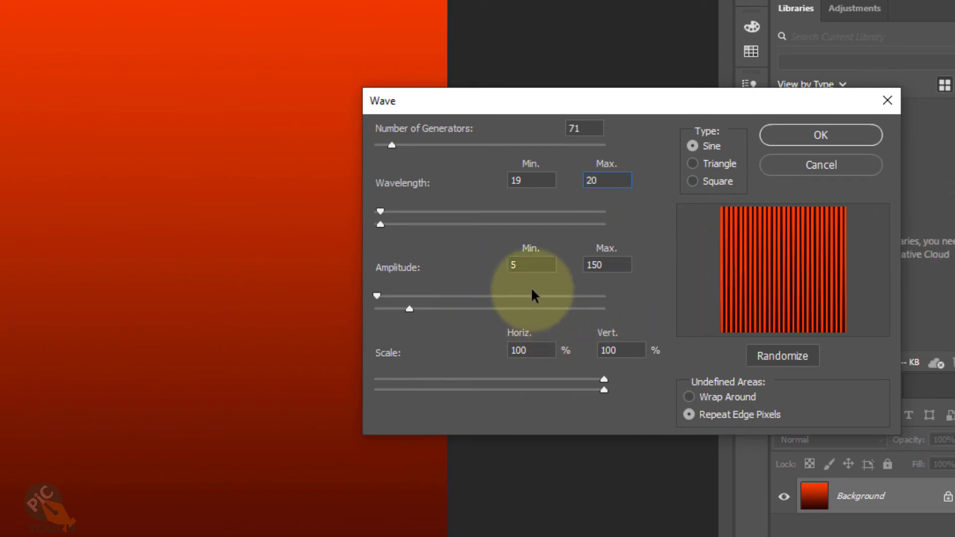
Set the Wave filter's amplitude to a minimum of 5 and a maximum of 150, and apply the filter with the Sine type.
left_click(529, 262)
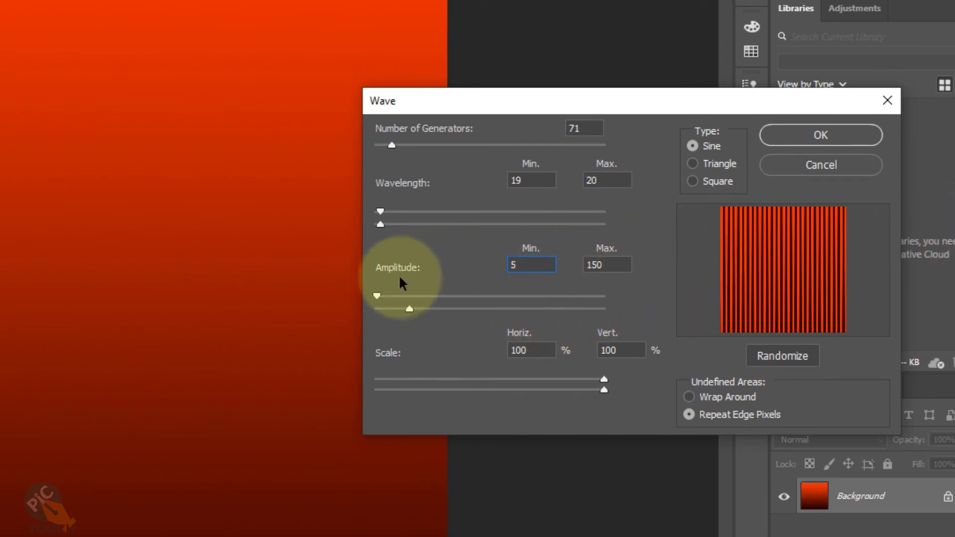
left_click_drag(538, 265, 391, 282)
type("5")
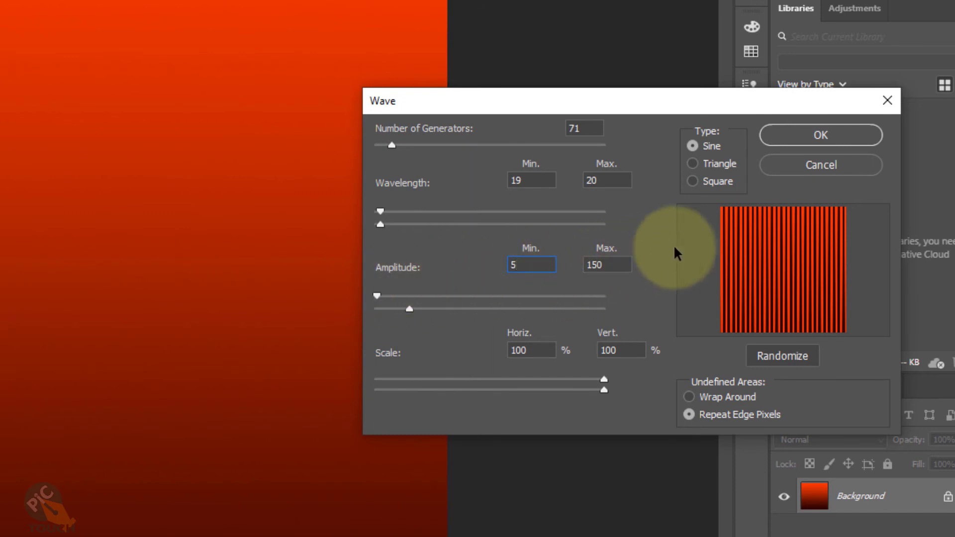
double_click(620, 267)
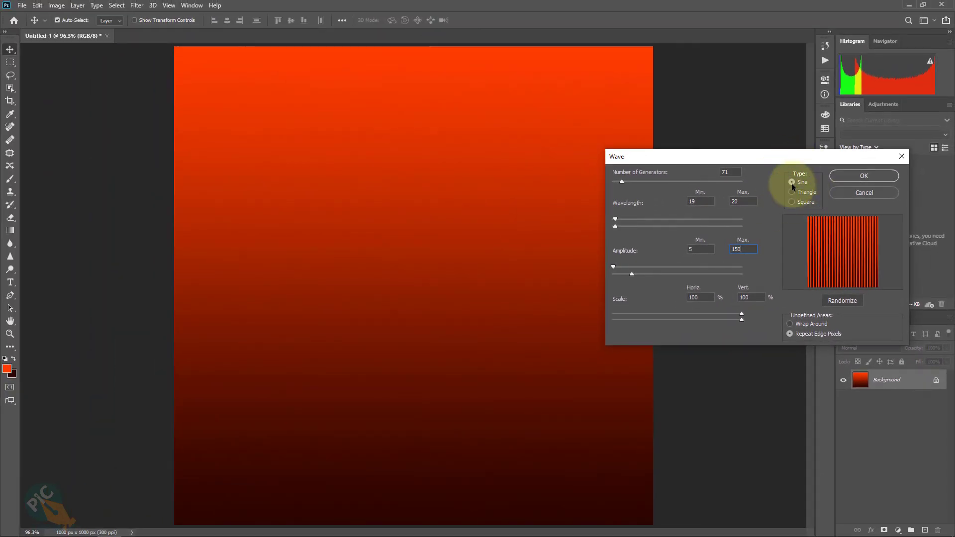
left_click(864, 176)
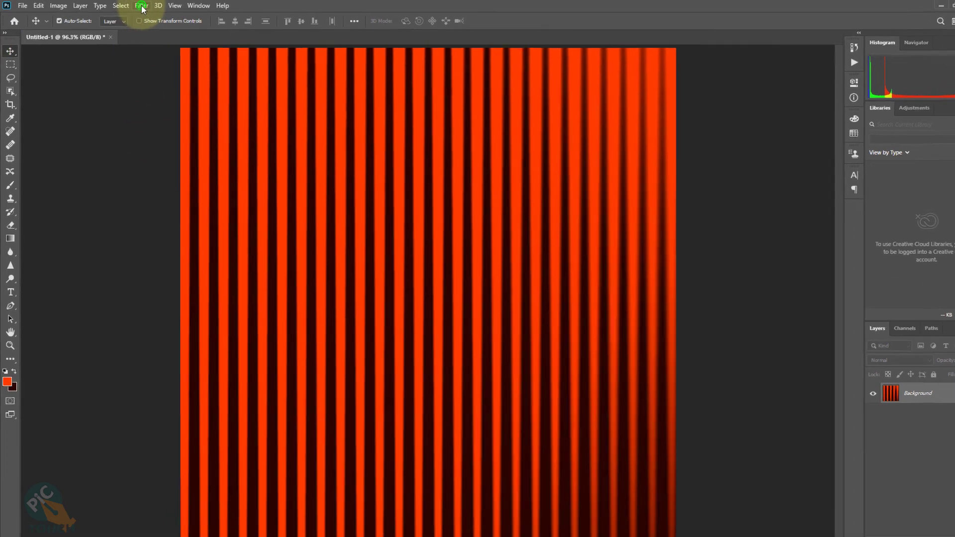
Apply the Polar Coordinates distort filter to the striped Background layer with the Rectangular to Polar option.
left_click(142, 9)
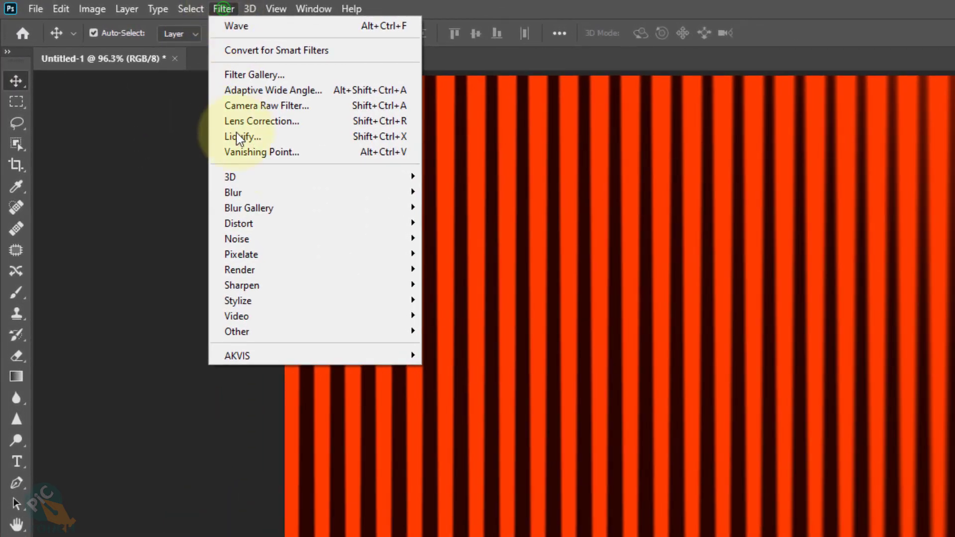
mouse_move(239, 224)
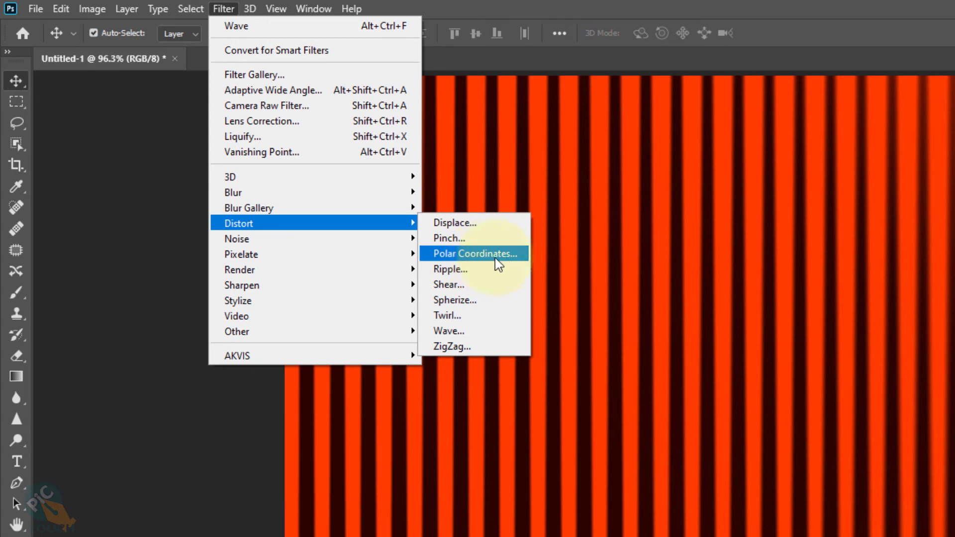
left_click(454, 253)
left_click_drag(891, 224, 951, 224)
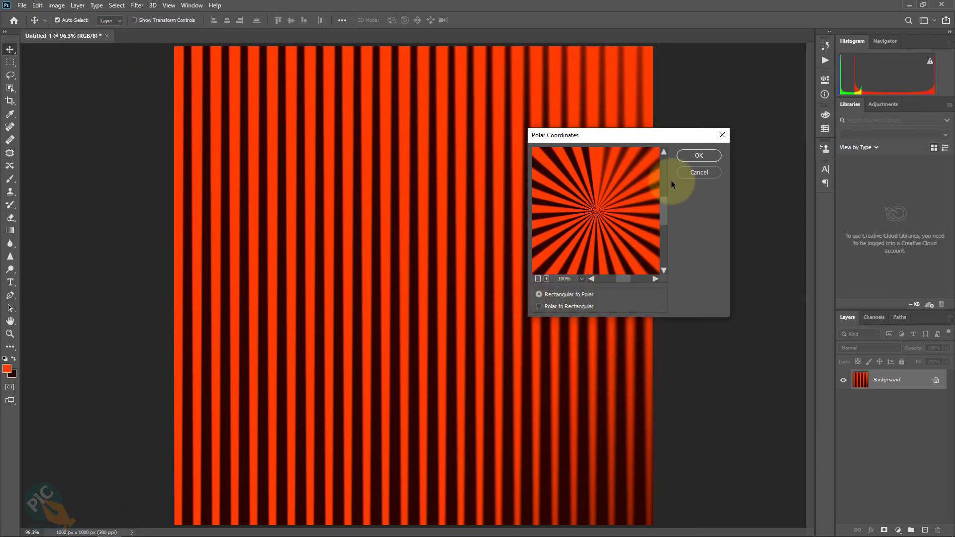
left_click(699, 156)
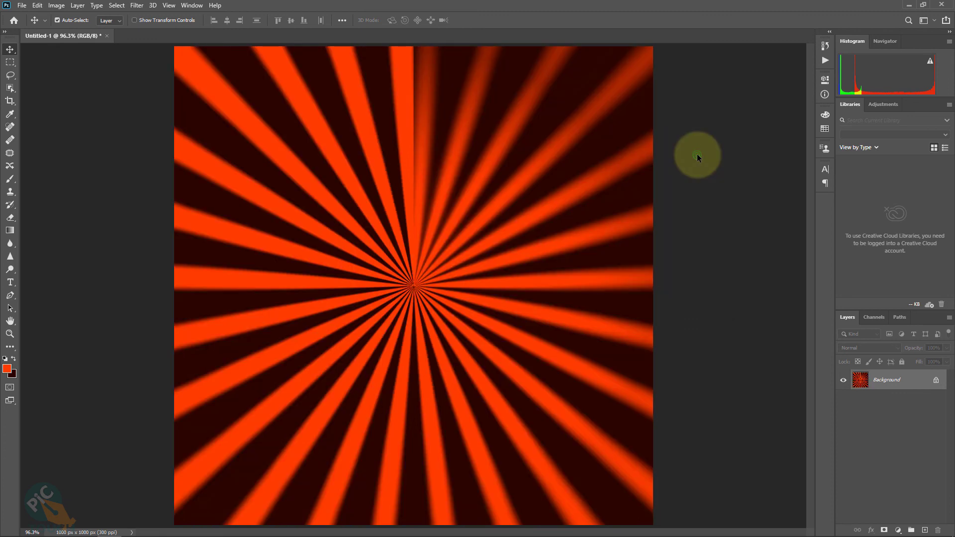